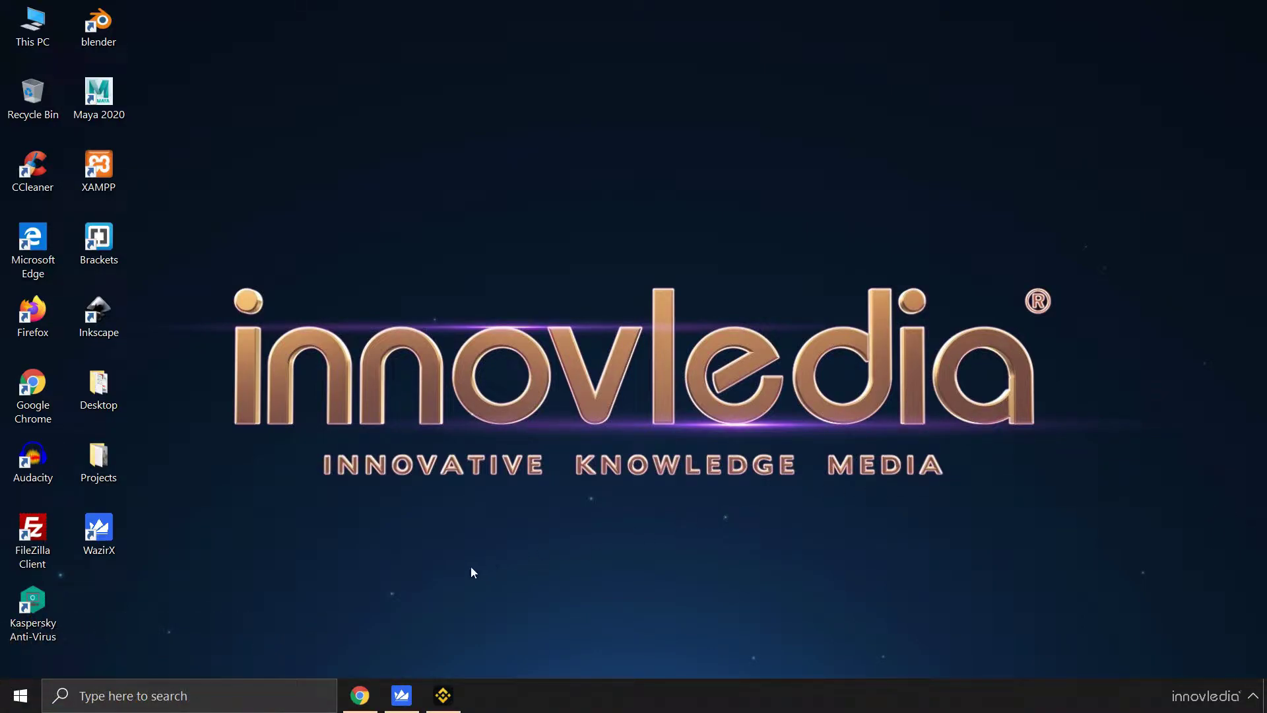
# Abandon the LOGIN VIA BINANCE popup on the WazirX web login page and minimise Chrome
pyautogui.click(364, 694)
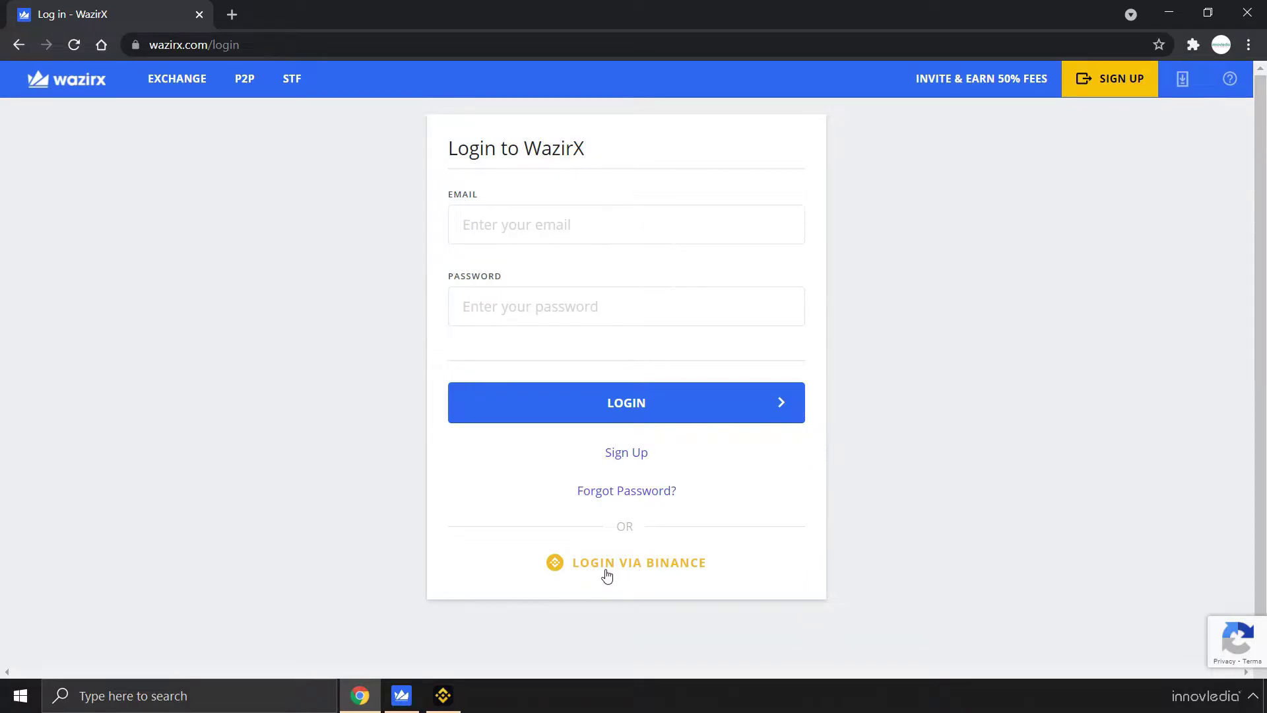
pyautogui.click(670, 570)
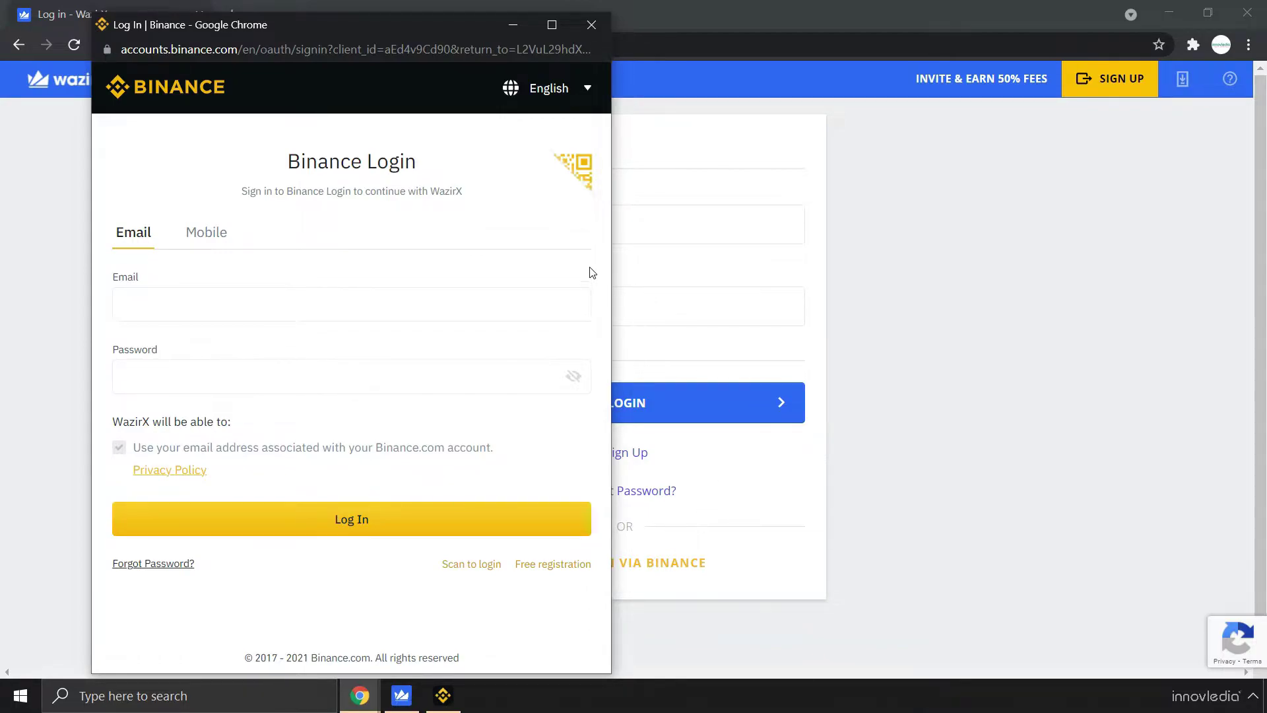
pyautogui.click(593, 25)
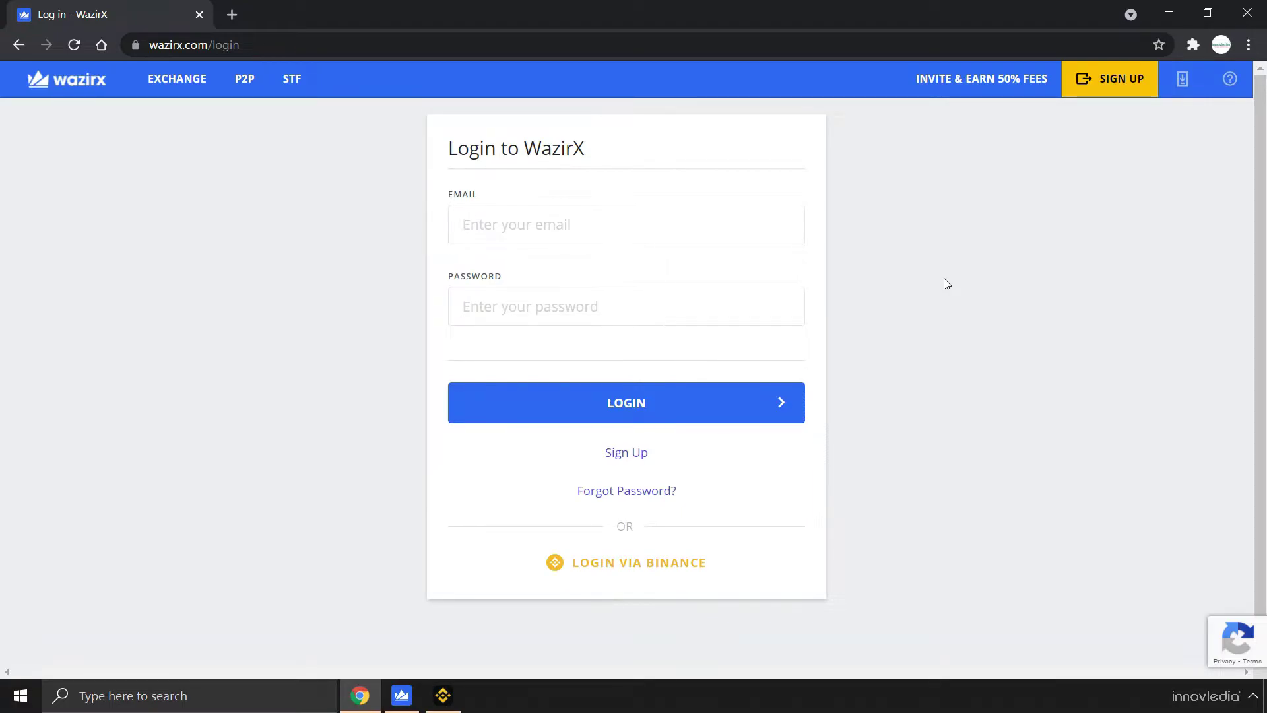
pyautogui.click(1167, 7)
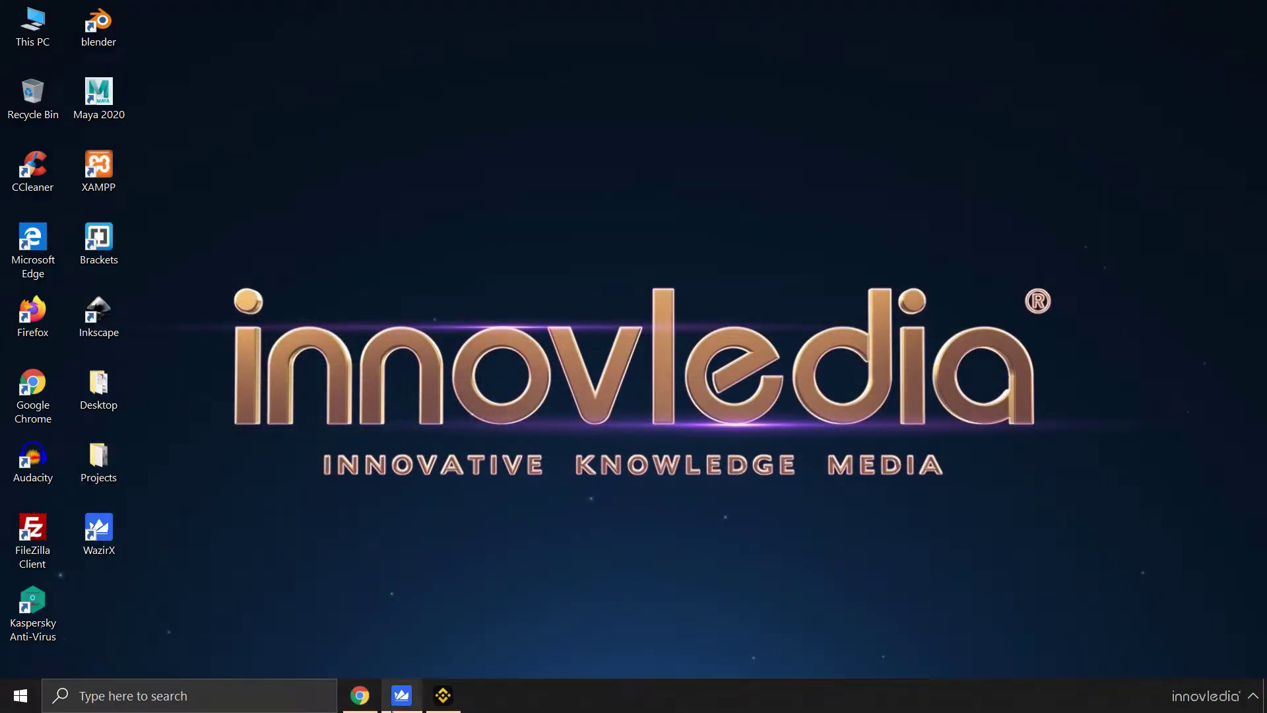
# Open the WazirX Funds page and point out the Bitcoin, Tron and Zilliqa (ZIL) balances
pyautogui.click(400, 694)
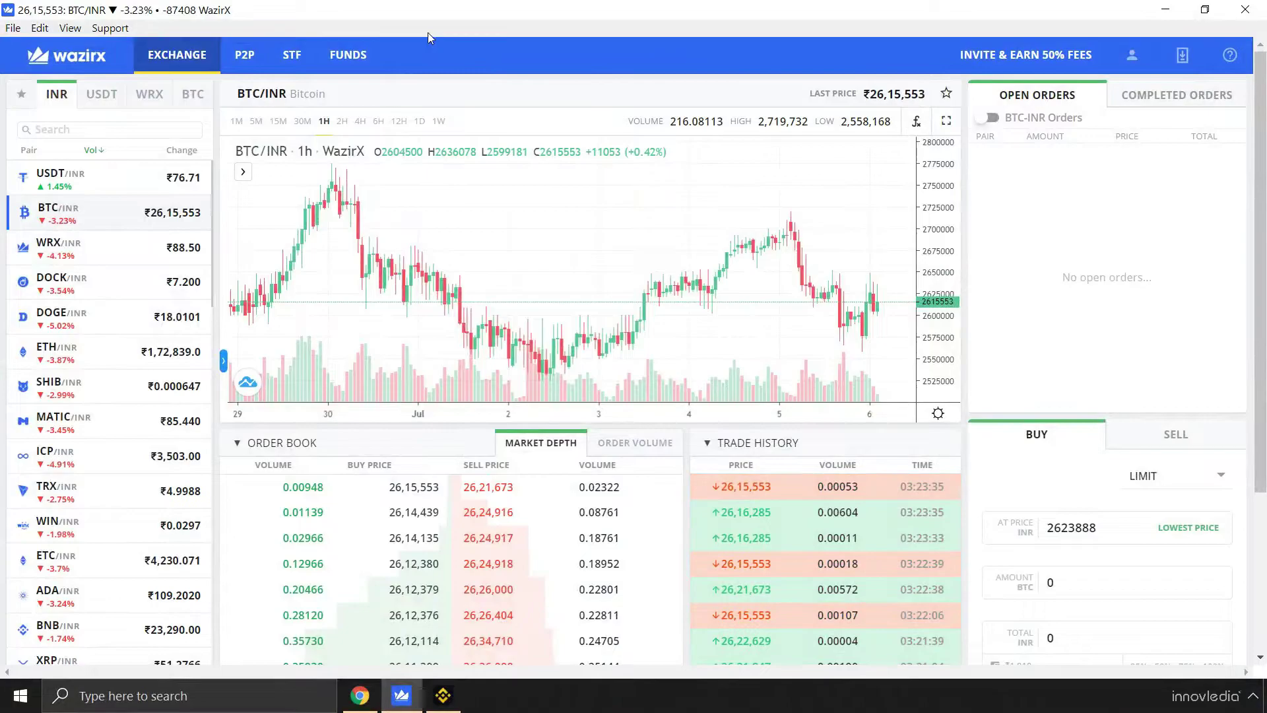
pyautogui.click(330, 59)
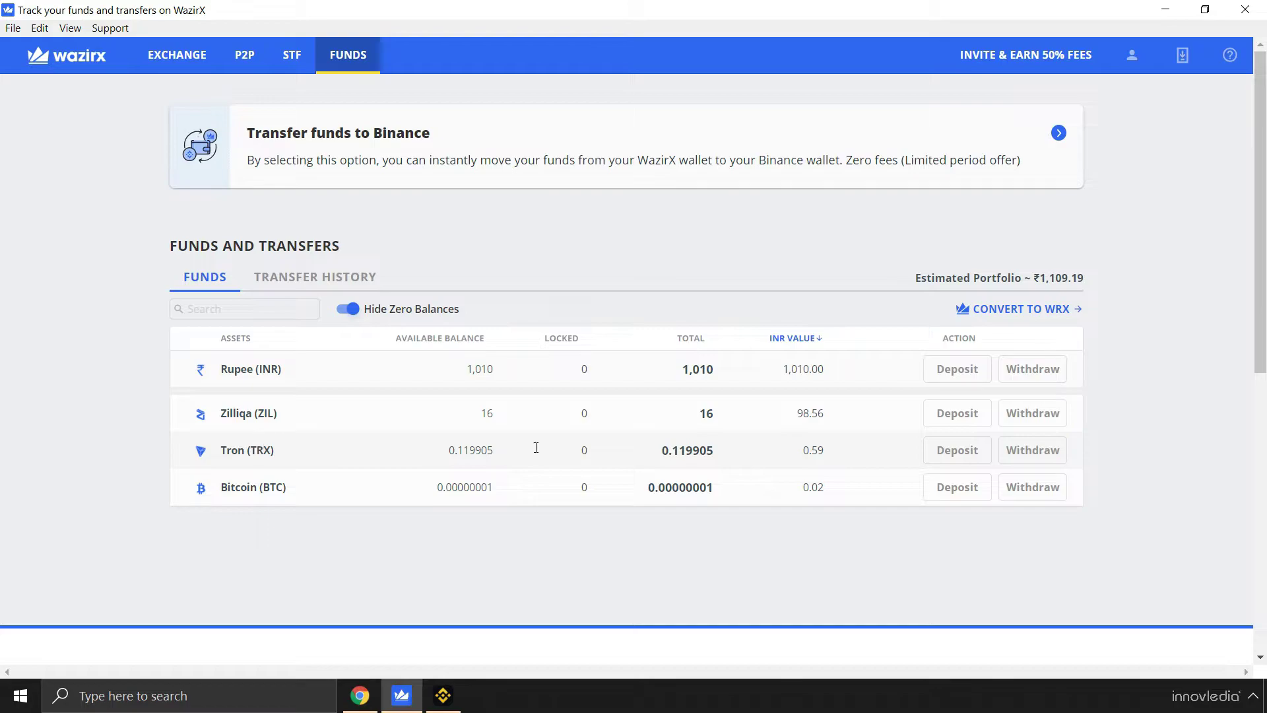
pyautogui.moveTo(667, 452); pyautogui.dragTo(746, 498)
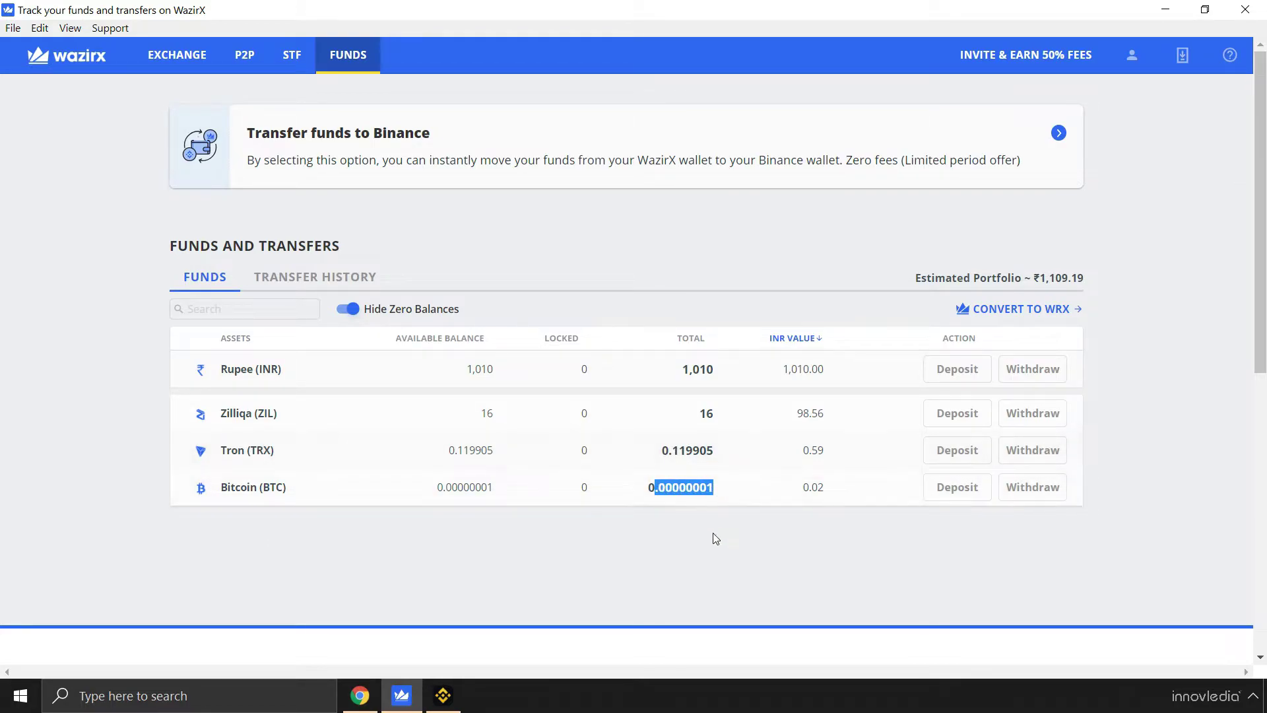
pyautogui.click(676, 450)
pyautogui.moveTo(677, 451); pyautogui.dragTo(707, 447)
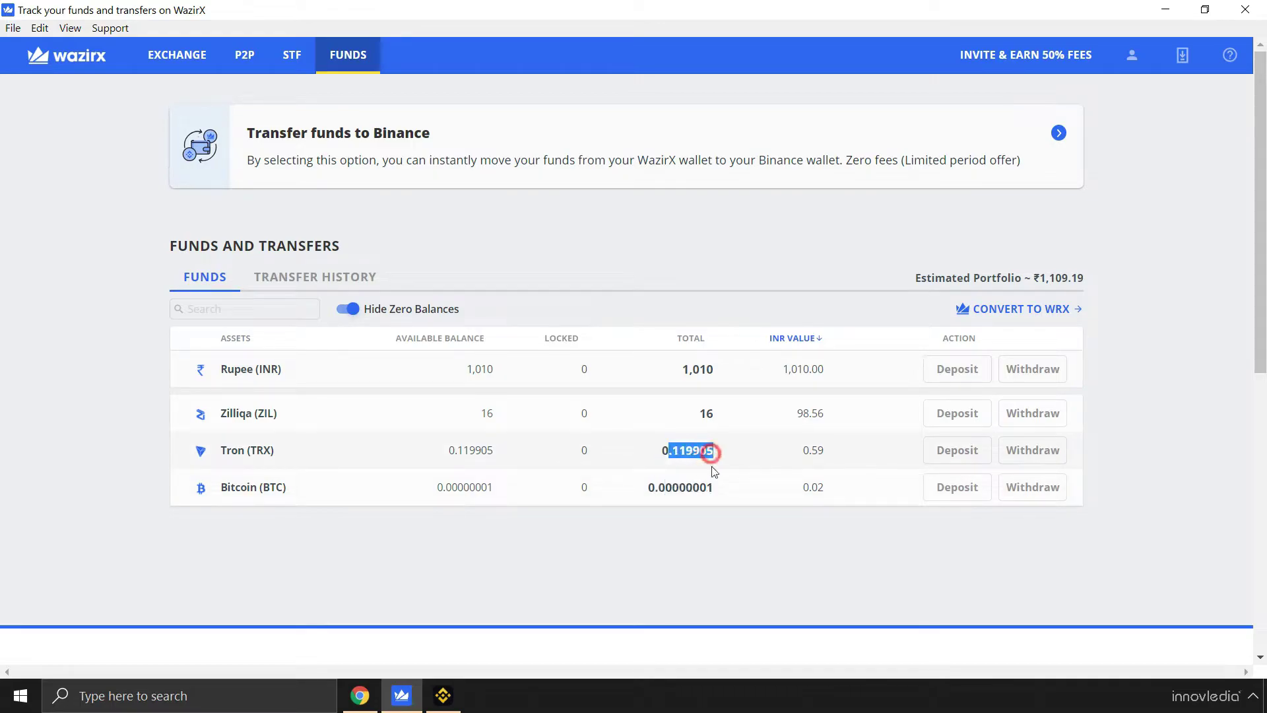
pyautogui.click(706, 536)
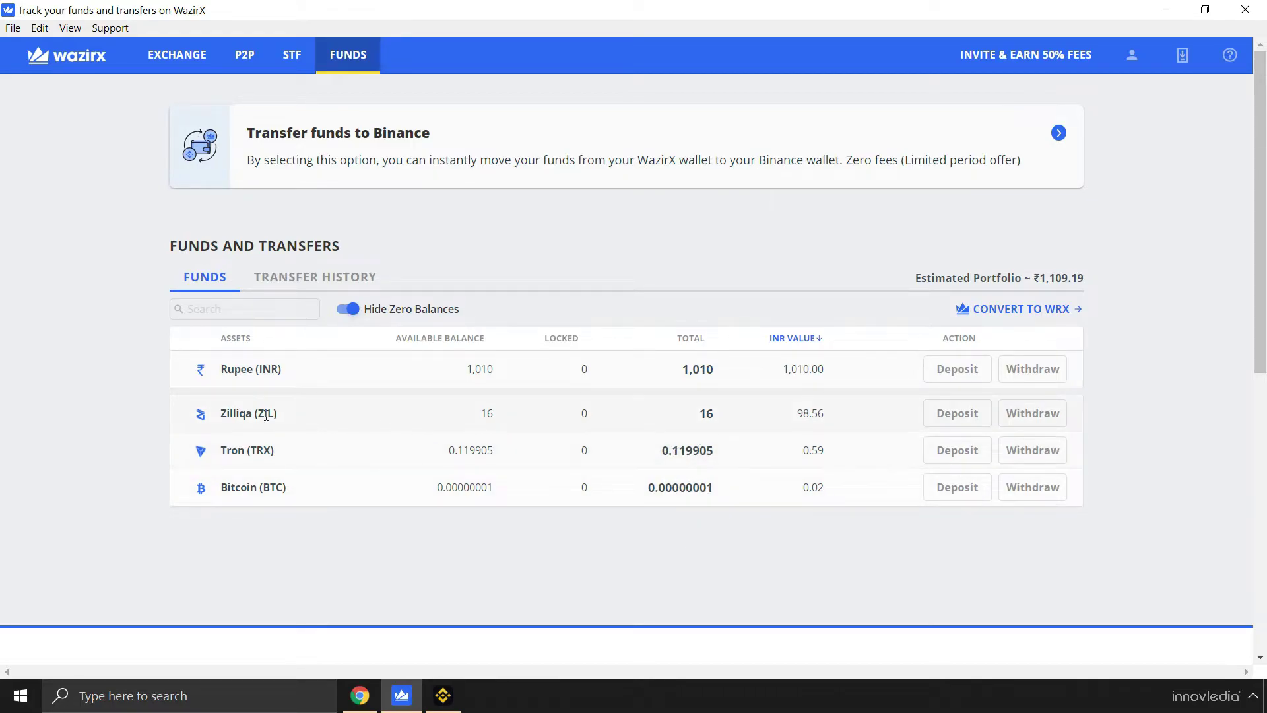
pyautogui.moveTo(224, 410); pyautogui.dragTo(286, 414)
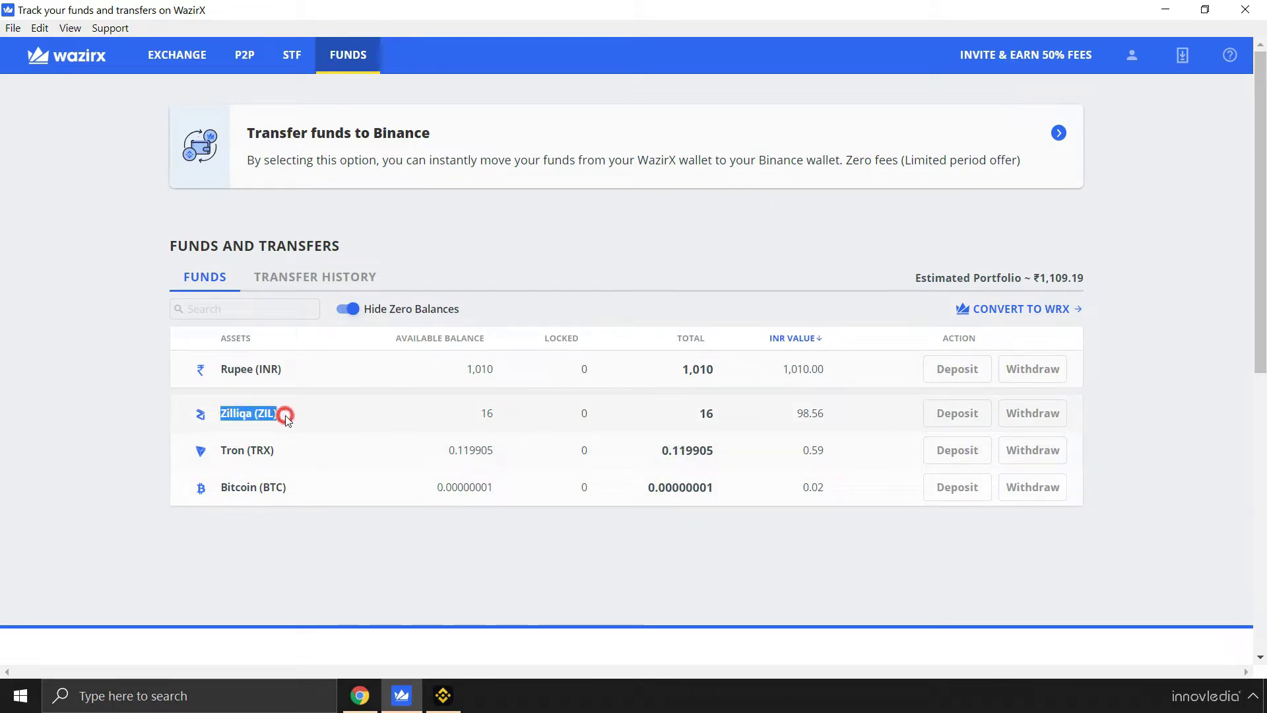
pyautogui.click(543, 537)
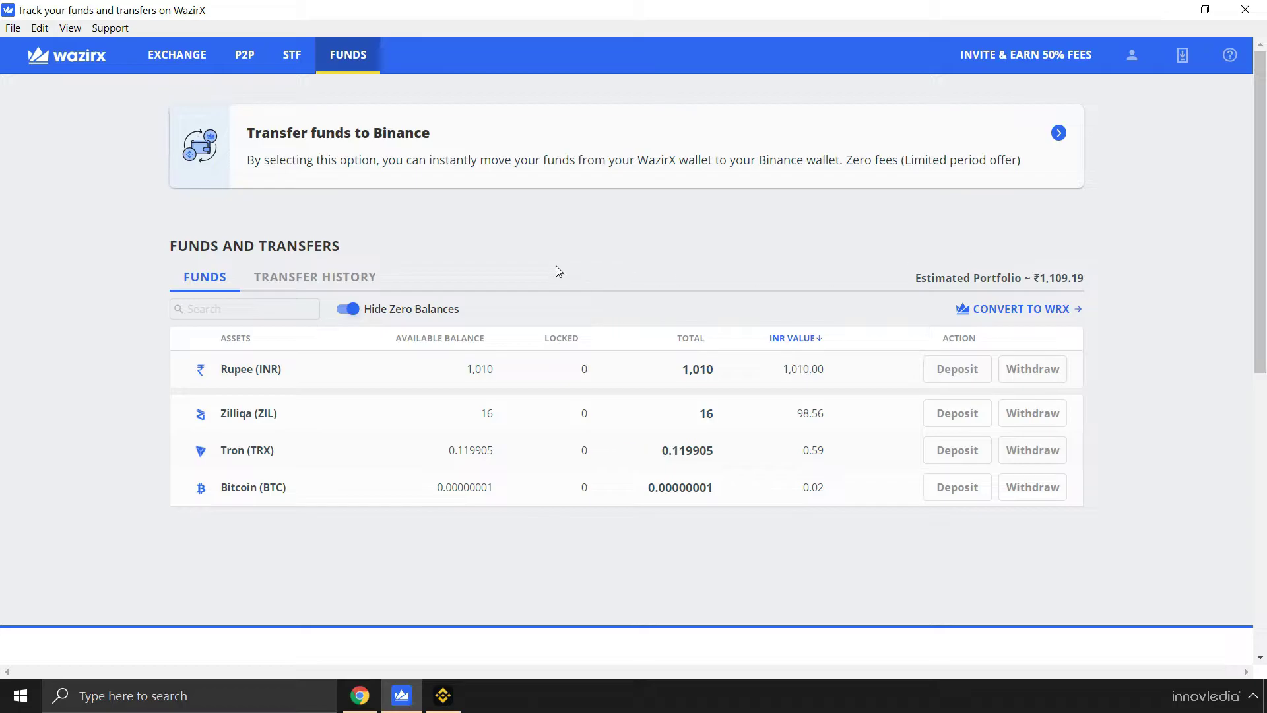
# Start a transfer to Binance with Zilliqa selected, pointing out the available 16.0 ZIL balance
pyautogui.click(561, 139)
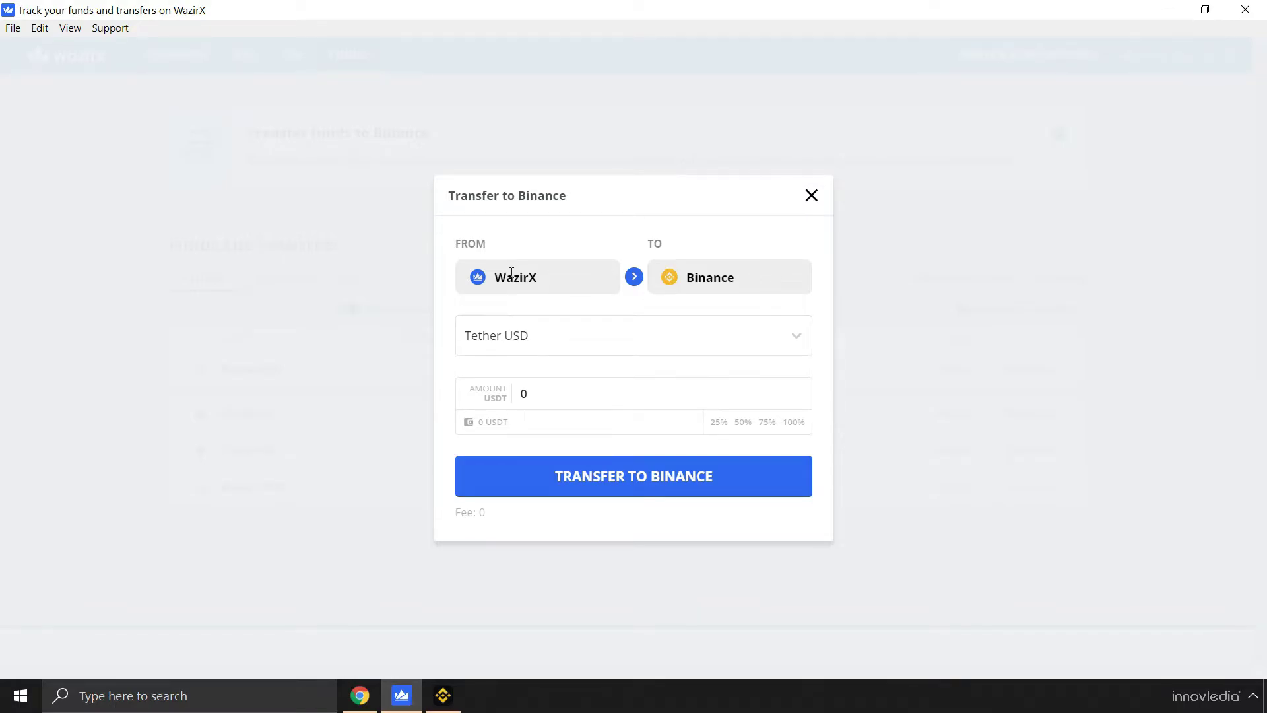
pyautogui.click(680, 333)
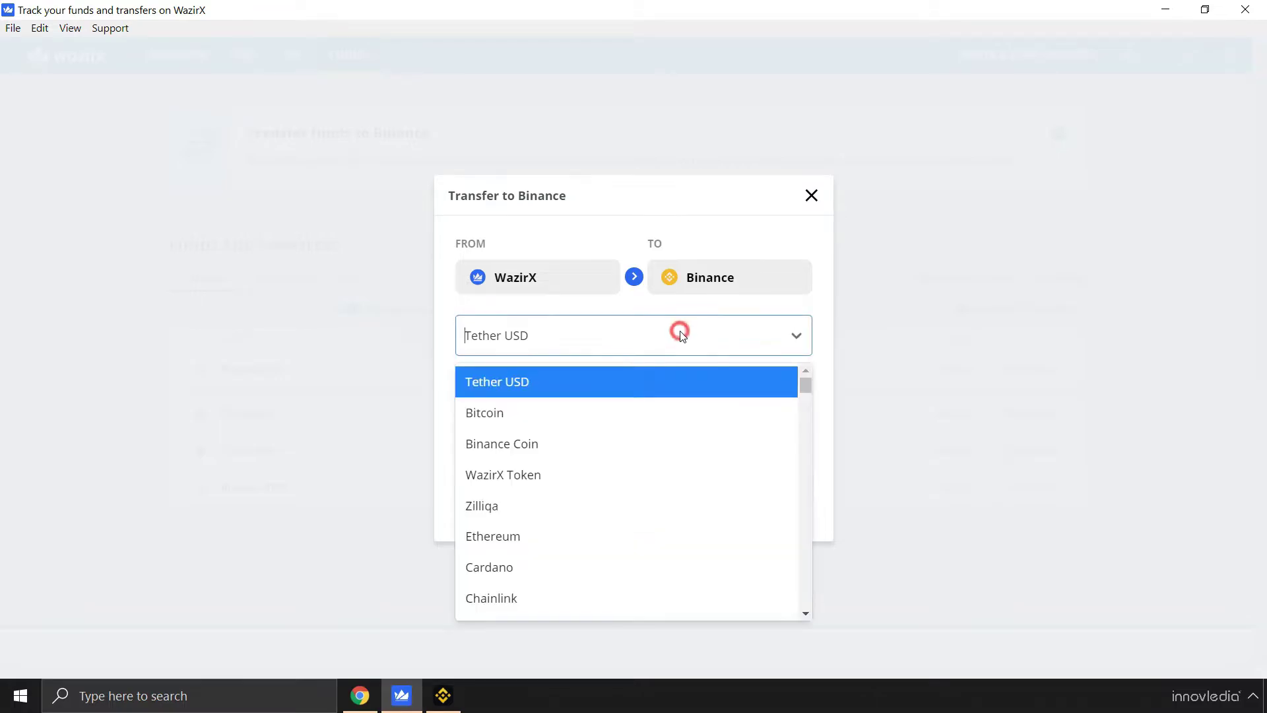
pyautogui.click(490, 519)
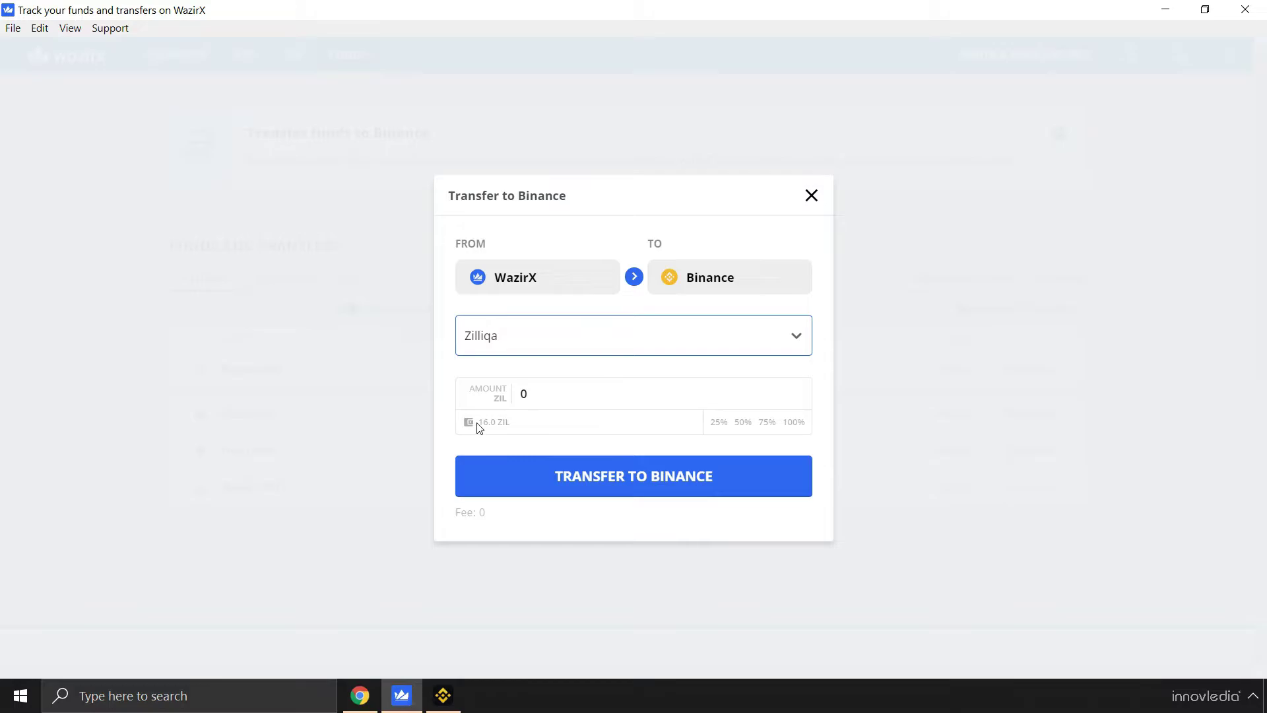
pyautogui.moveTo(477, 423); pyautogui.dragTo(515, 425)
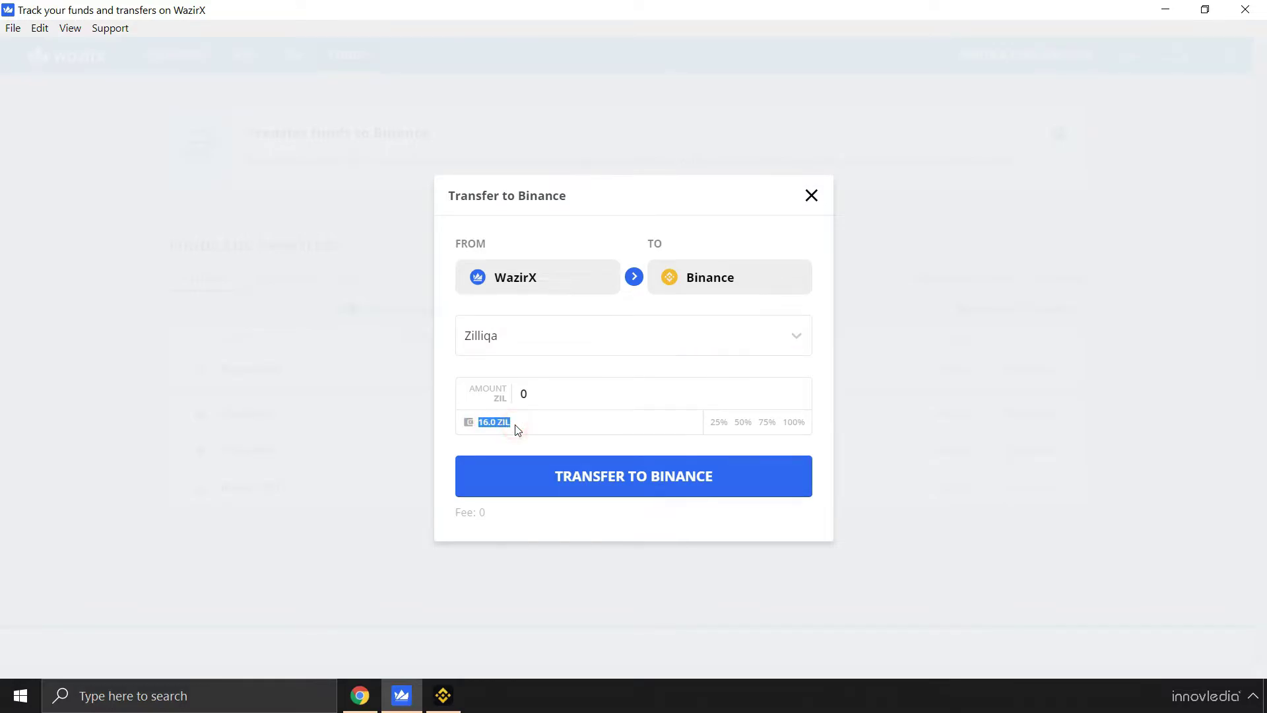
pyautogui.click(522, 374)
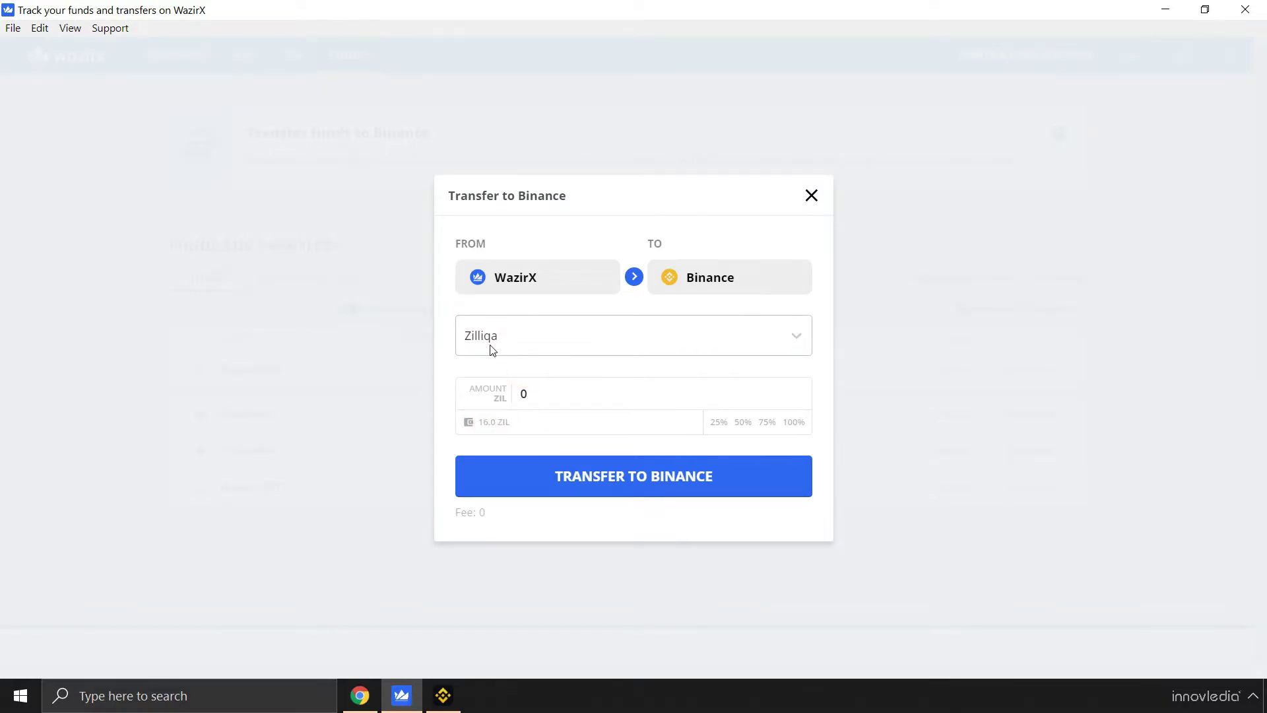
pyautogui.moveTo(478, 423); pyautogui.dragTo(513, 428)
pyautogui.click(518, 437)
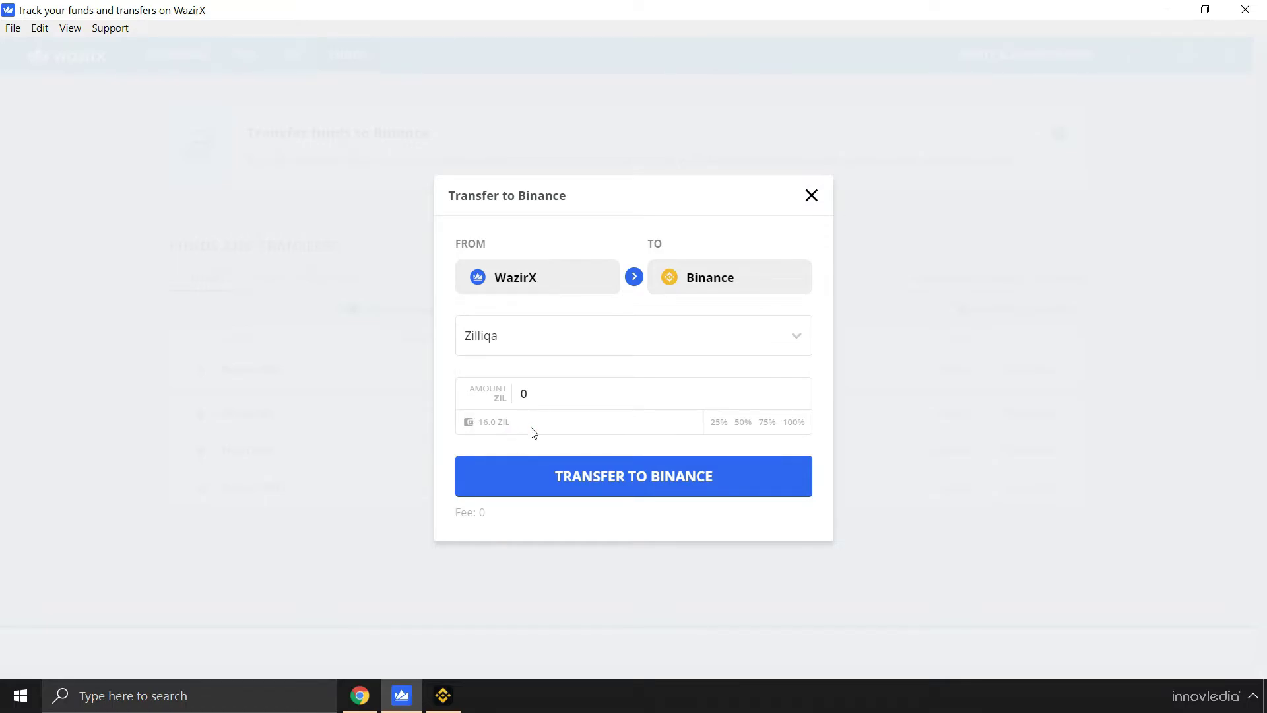
# Try 100%, 50% and a typed 10 as the amount, ending at the full 16 ZIL
pyautogui.click(791, 427)
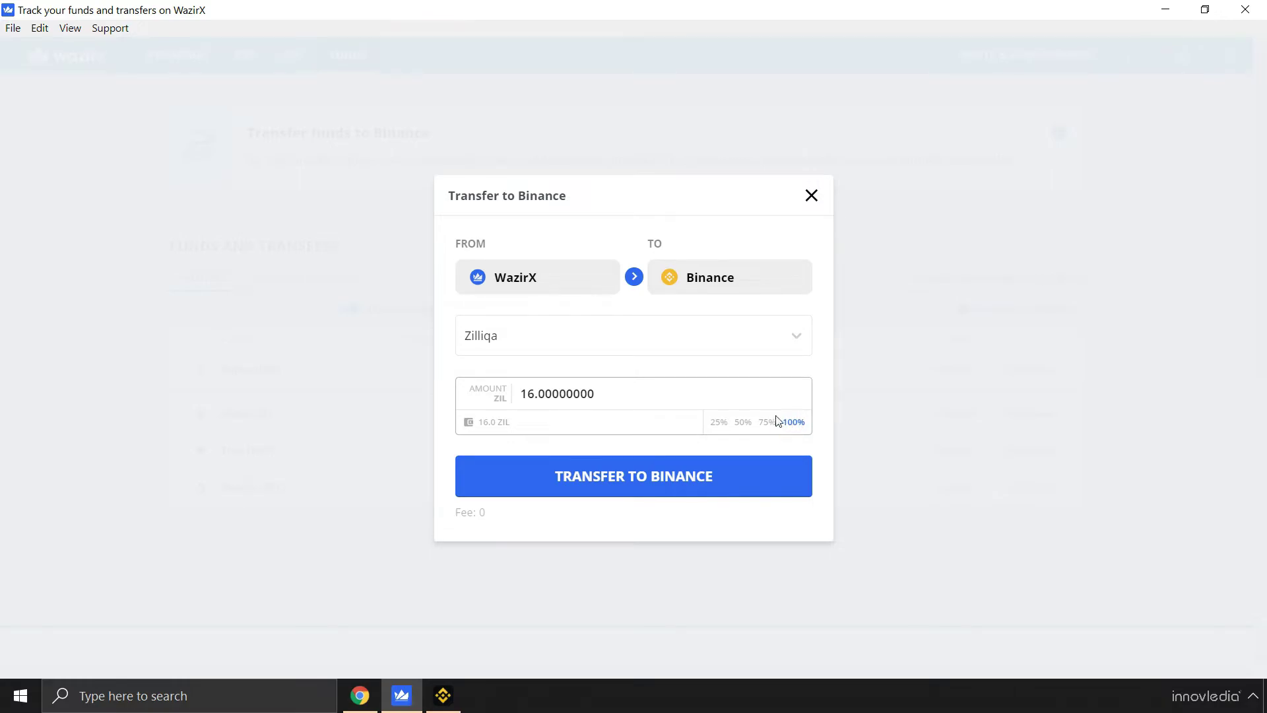
pyautogui.click(741, 426)
pyautogui.moveTo(616, 400); pyautogui.dragTo(520, 395)
pyautogui.write('10')
pyautogui.click(798, 424)
# Submit the 16 ZIL transfer, enter the authenticator code, and dismiss the success message
pyautogui.click(742, 477)
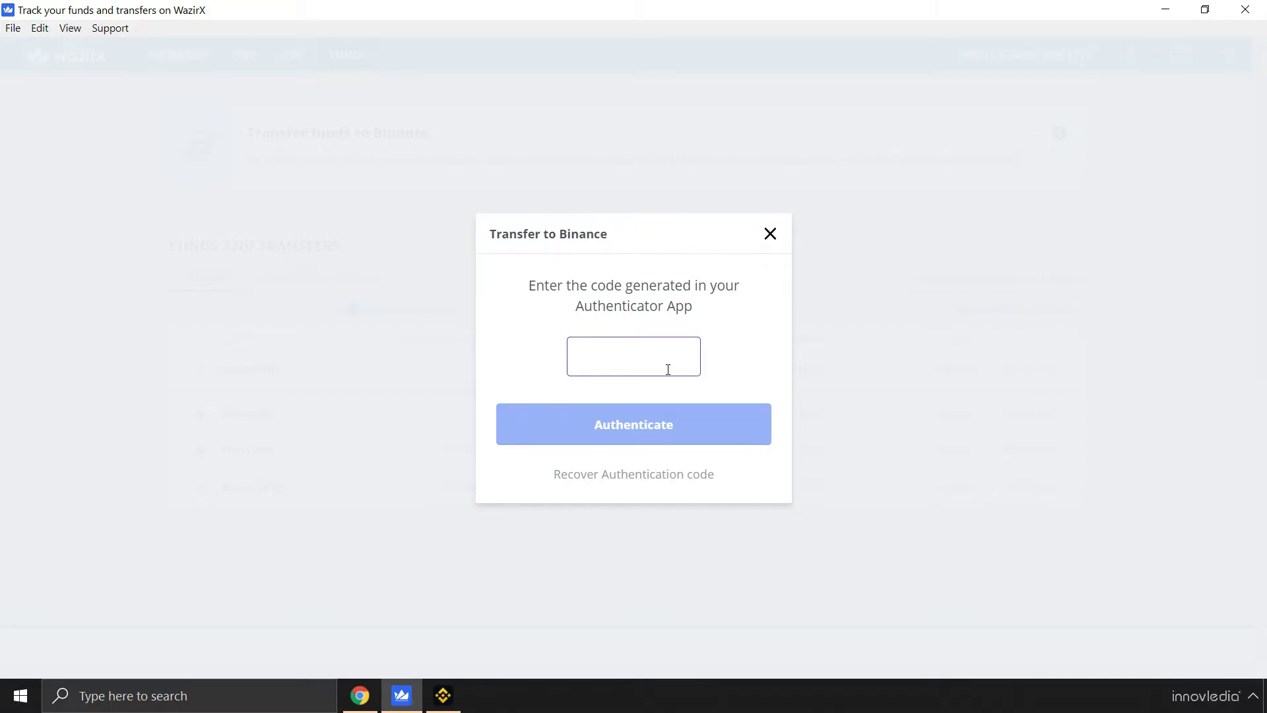
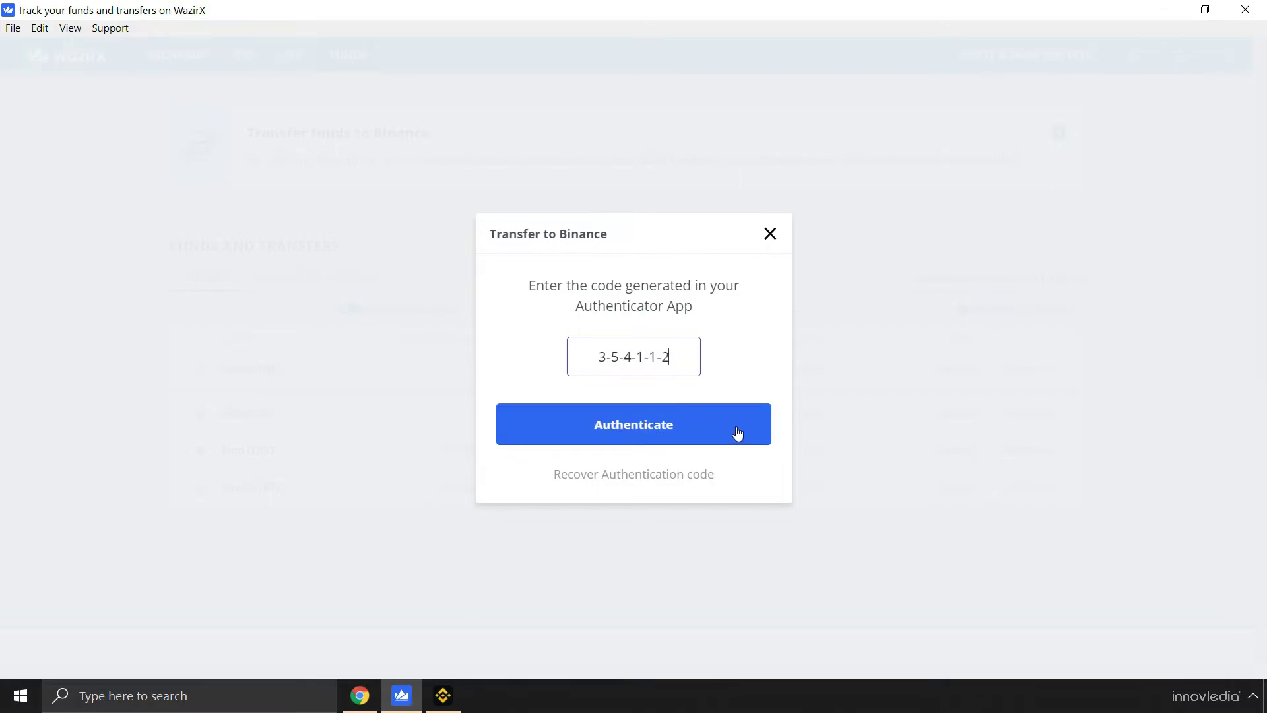
pyautogui.click(692, 432)
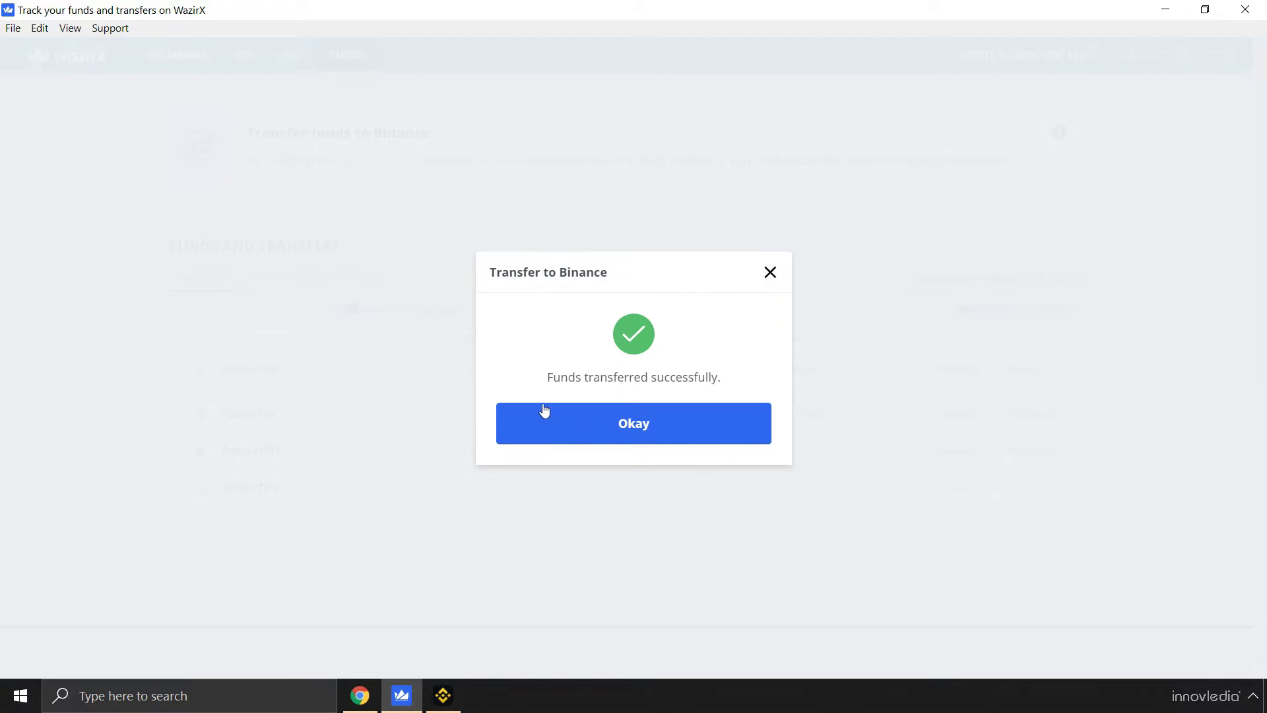
pyautogui.click(642, 422)
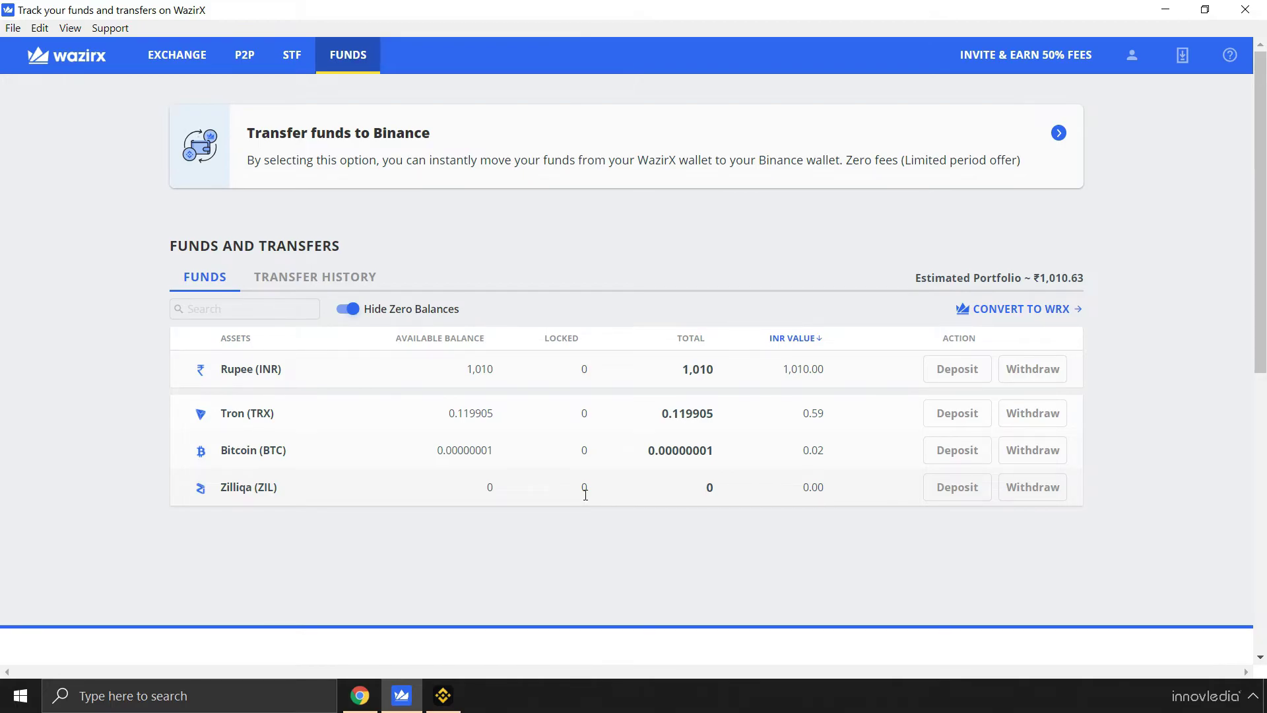
# Open Binance's Fiat and Spot wallet and point out the 16 ZIL total and its ₹94.58 value
pyautogui.click(443, 696)
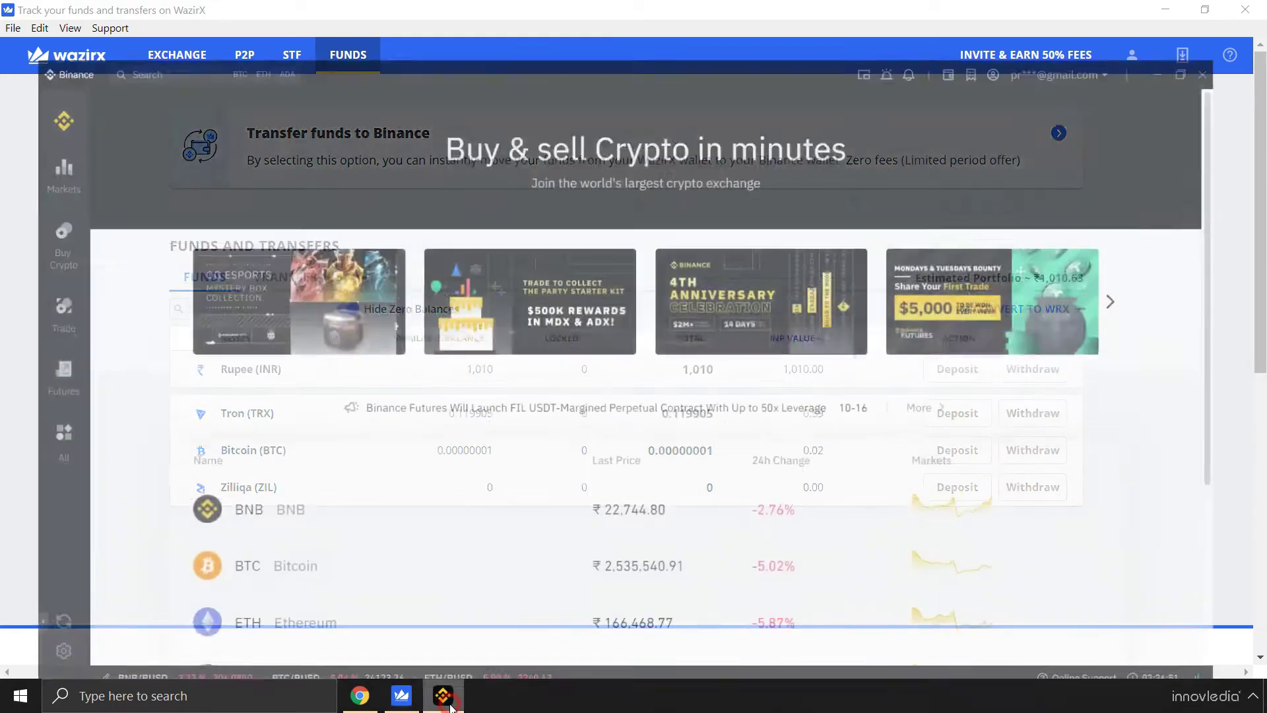
pyautogui.click(33, 409)
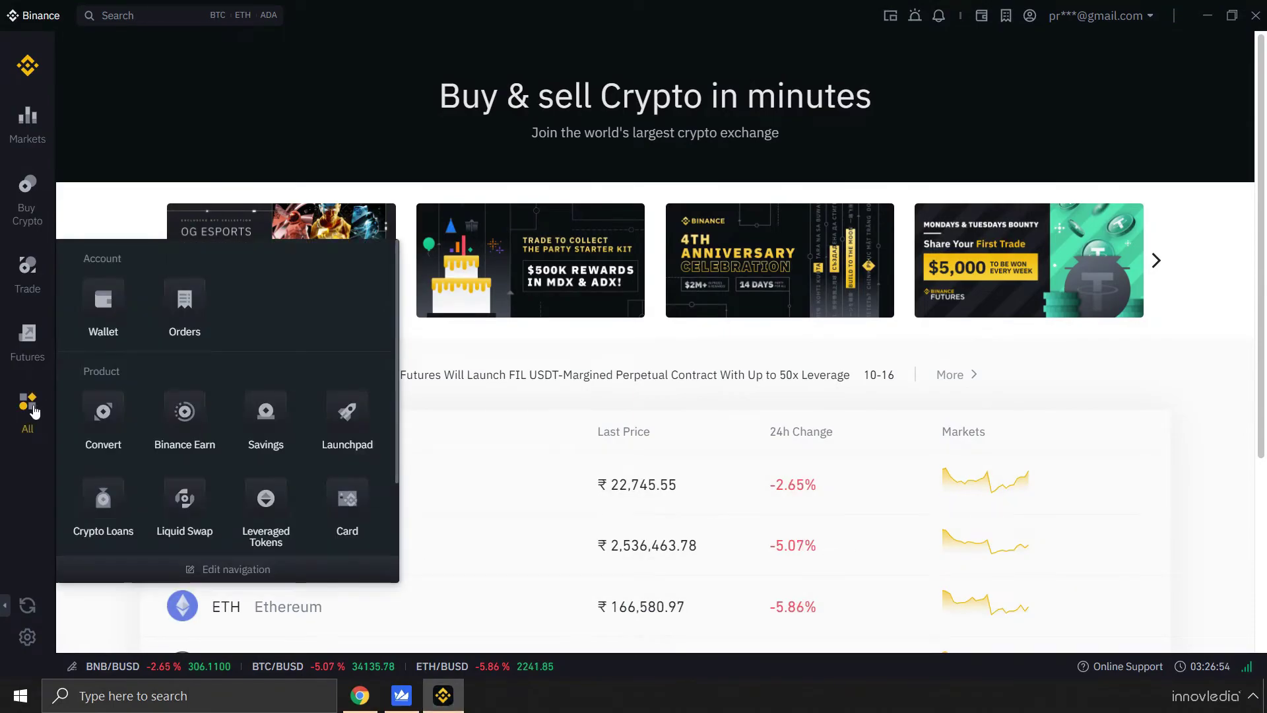
pyautogui.click(109, 315)
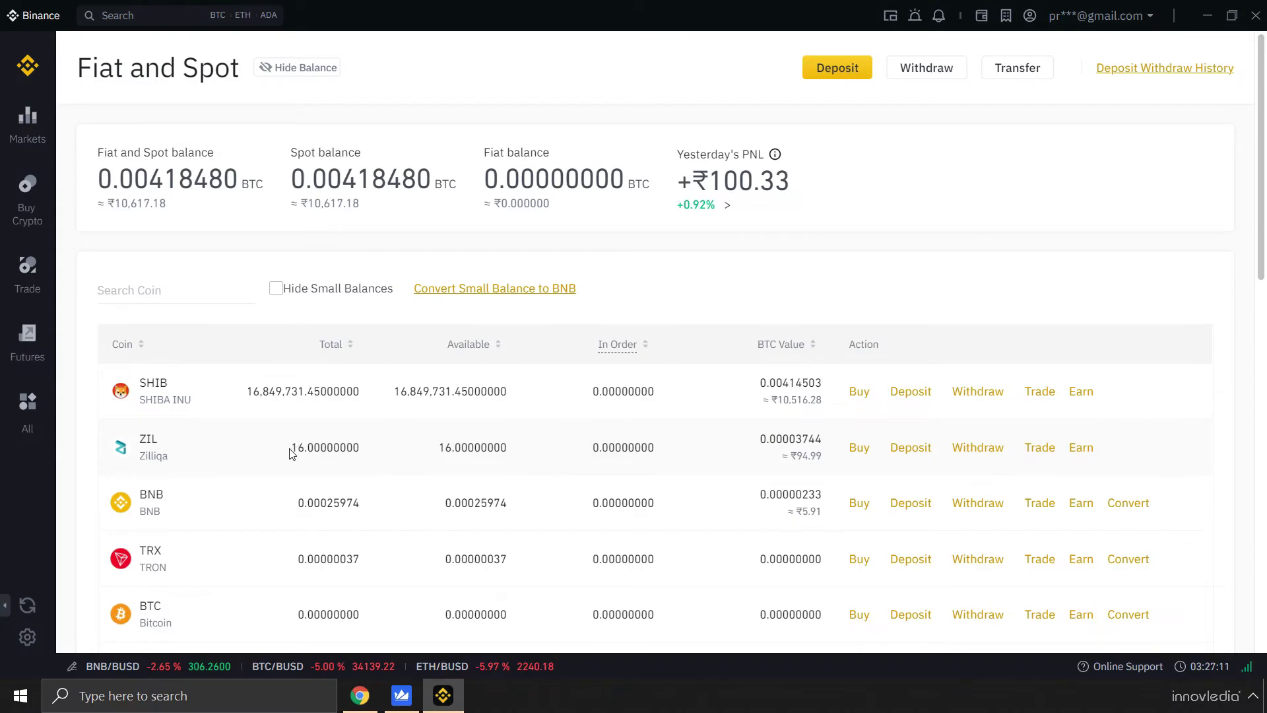
pyautogui.moveTo(294, 447); pyautogui.dragTo(360, 448)
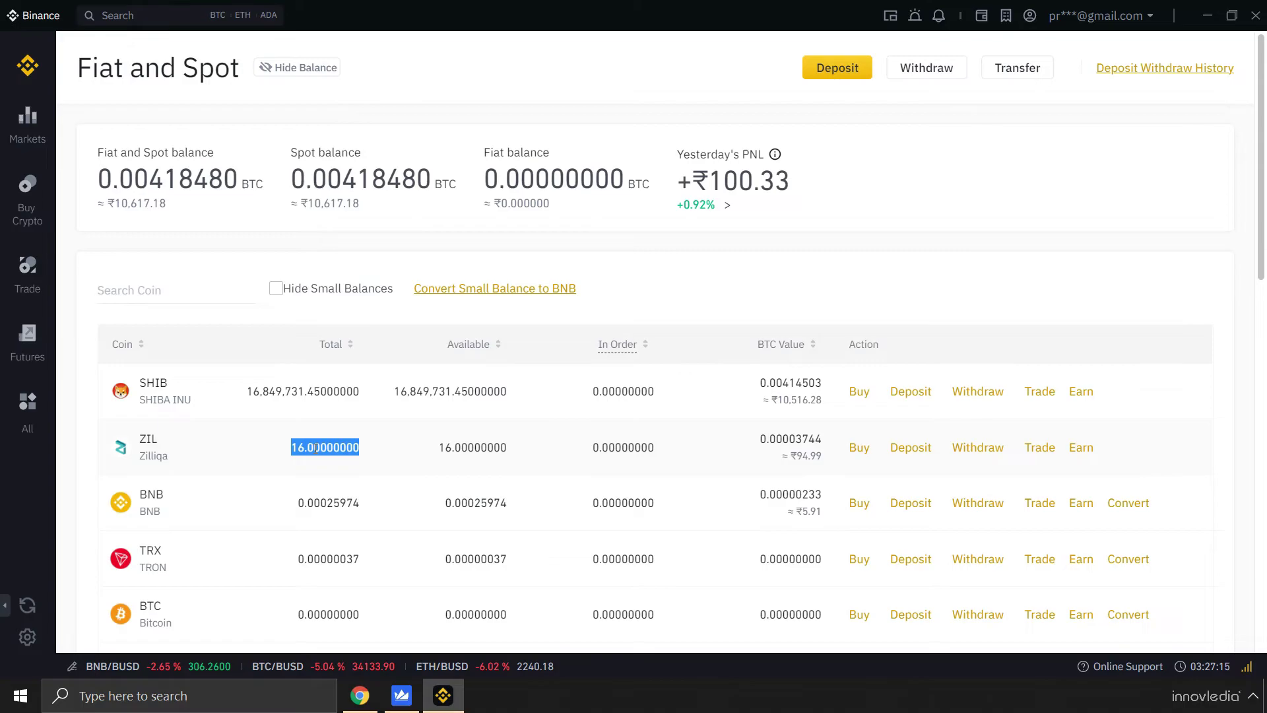
pyautogui.click(86, 454)
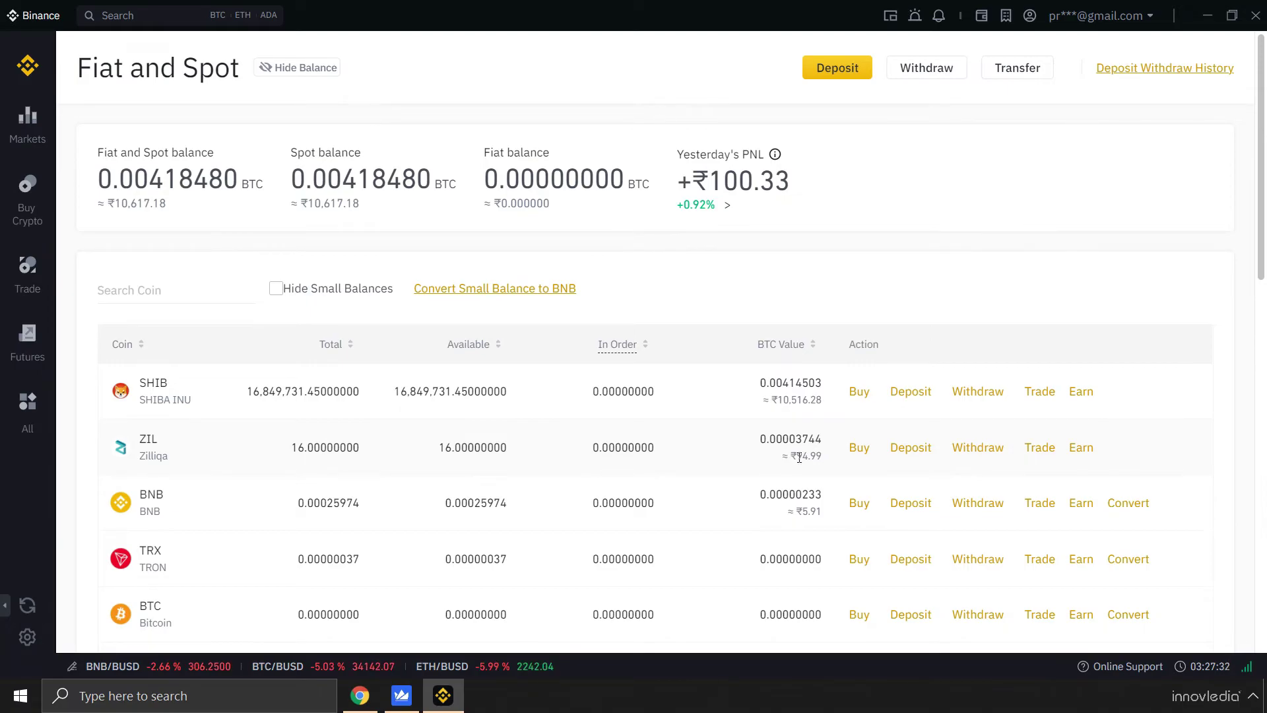
pyautogui.moveTo(797, 457); pyautogui.dragTo(824, 457)
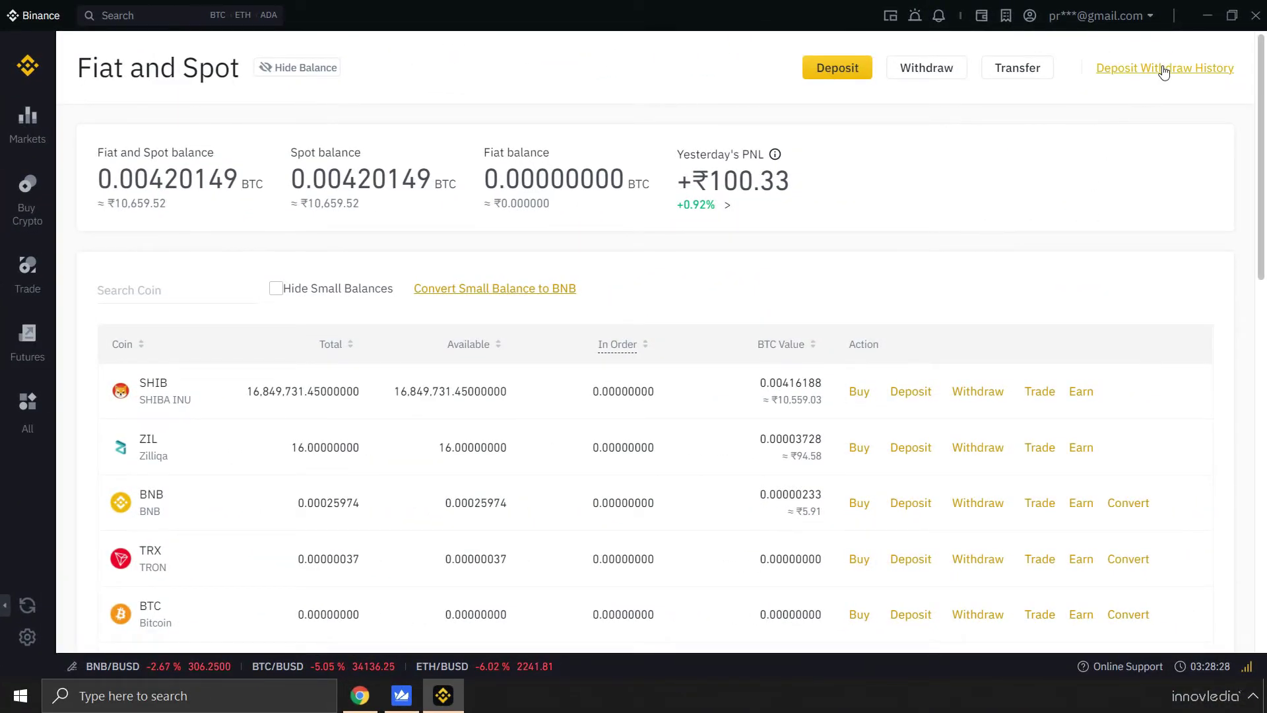
# Show Binance's Transfer history and mark the latest row: 16 ZIL on 2021-07-06
pyautogui.click(1164, 72)
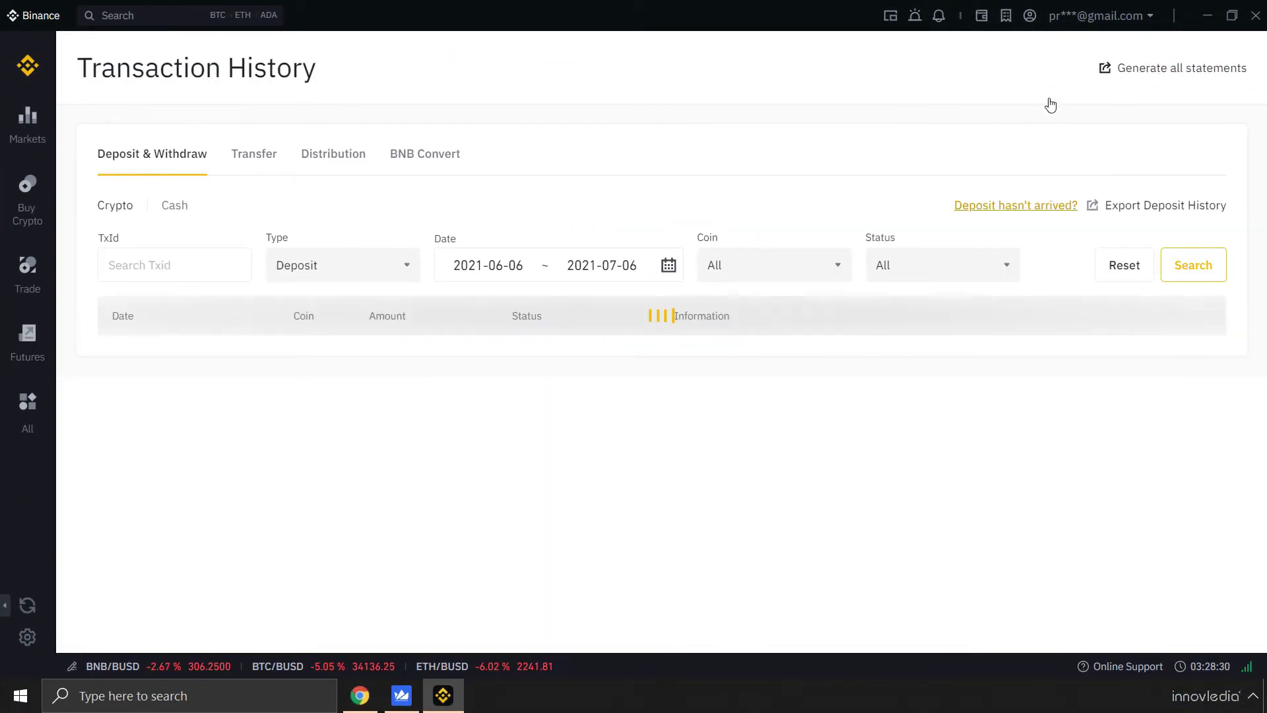
pyautogui.click(259, 162)
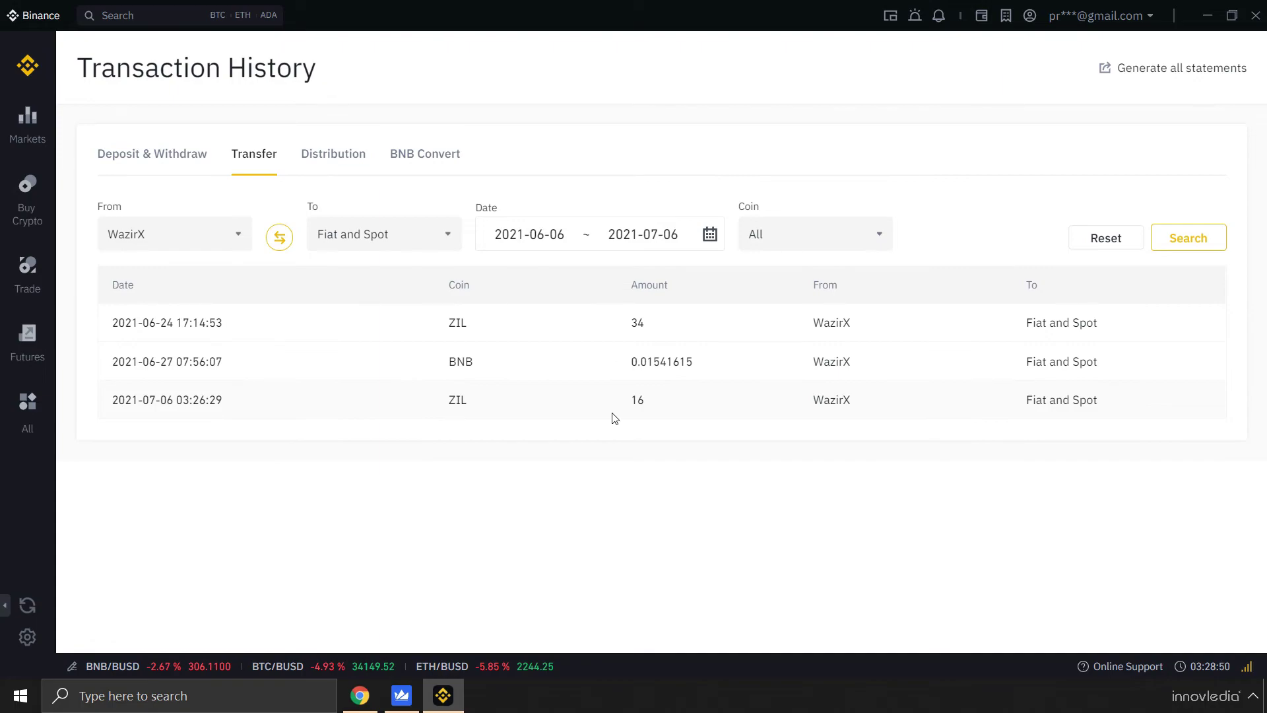
pyautogui.moveTo(647, 400); pyautogui.dragTo(625, 400)
pyautogui.moveTo(468, 401); pyautogui.dragTo(402, 402)
pyautogui.click(171, 400)
pyautogui.moveTo(171, 400); pyautogui.dragTo(105, 382)
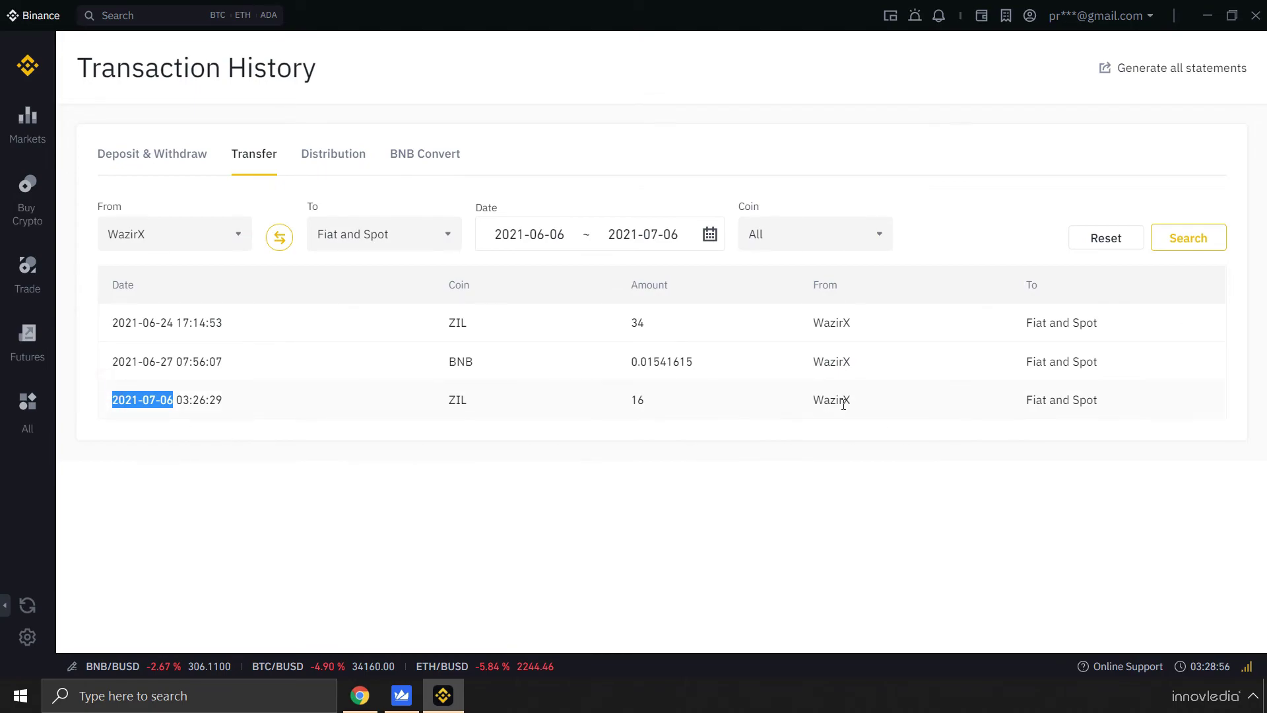
pyautogui.click(629, 408)
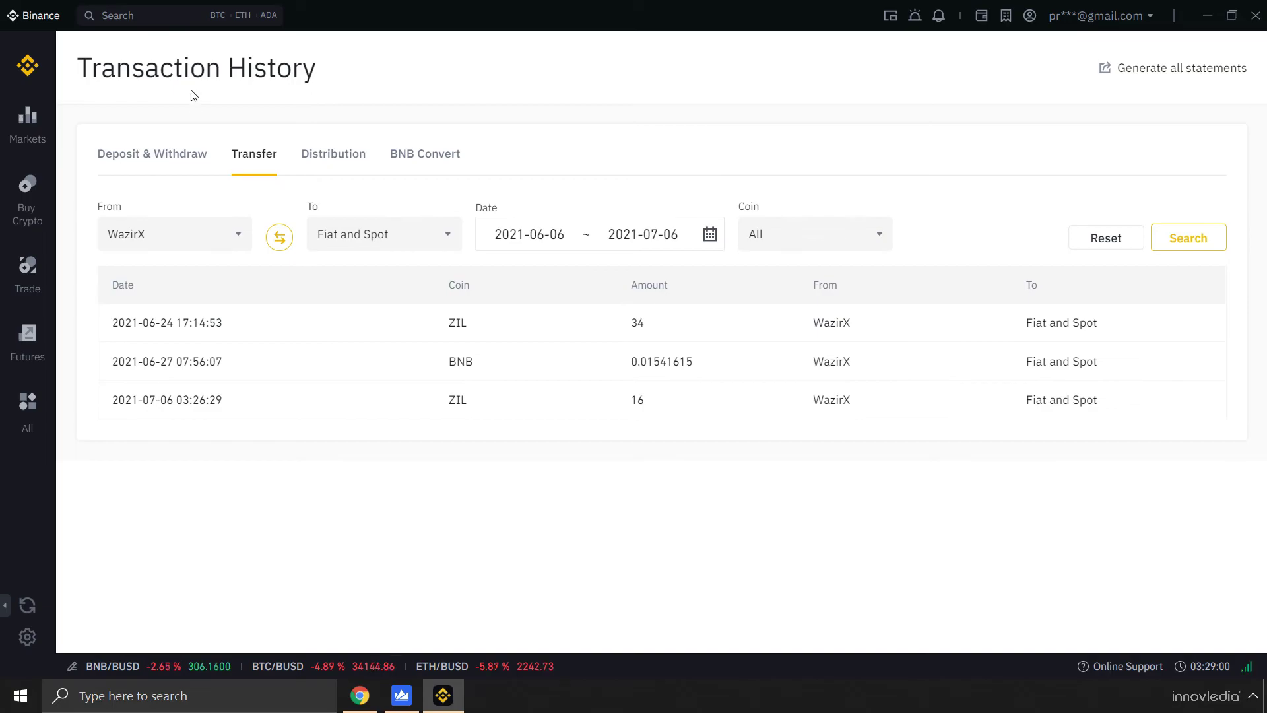
pyautogui.moveTo(27, 406)
pyautogui.click(104, 298)
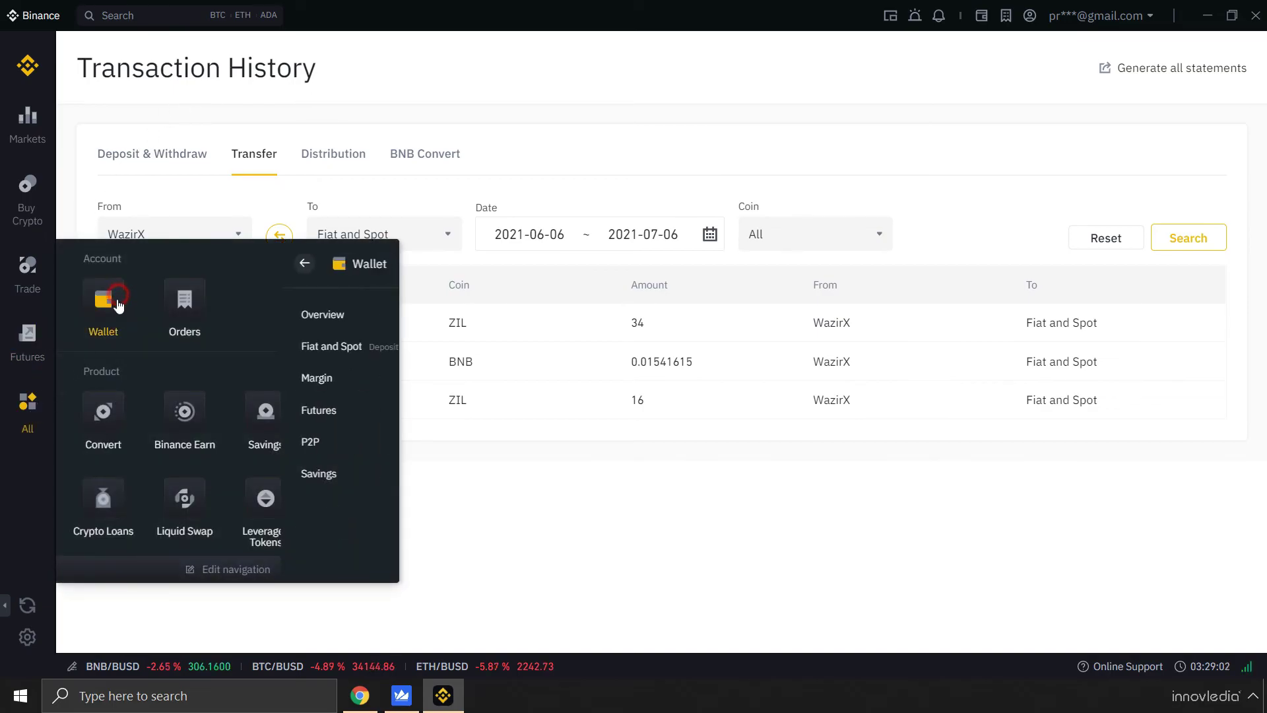
# Return to the Fiat and Spot wallet, then minimise Binance to show WazirX's Funds page
pyautogui.click(108, 347)
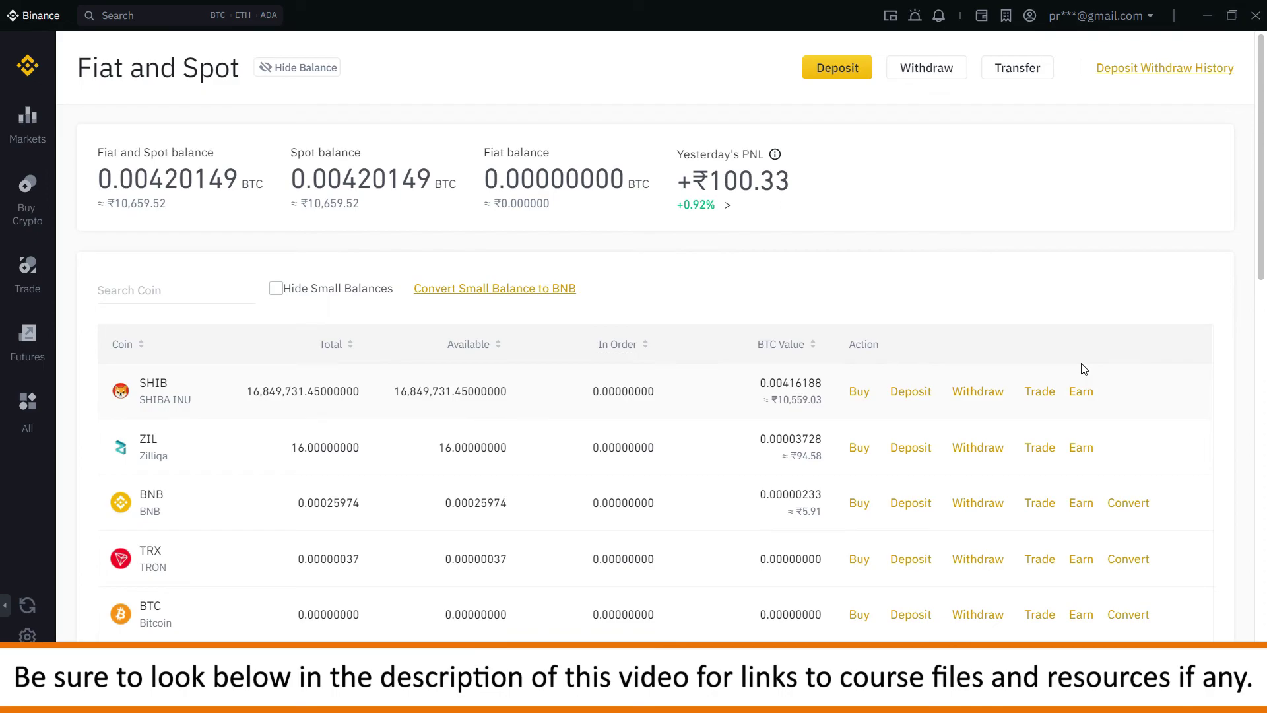
pyautogui.click(1207, 15)
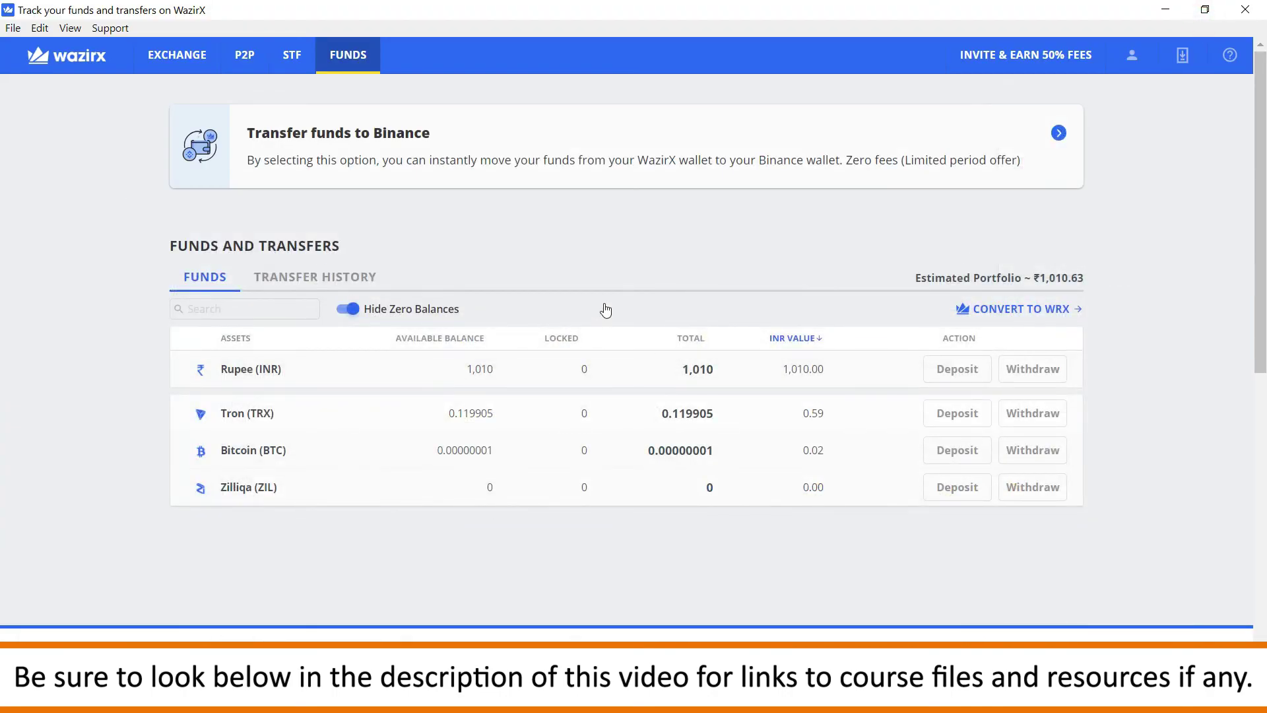